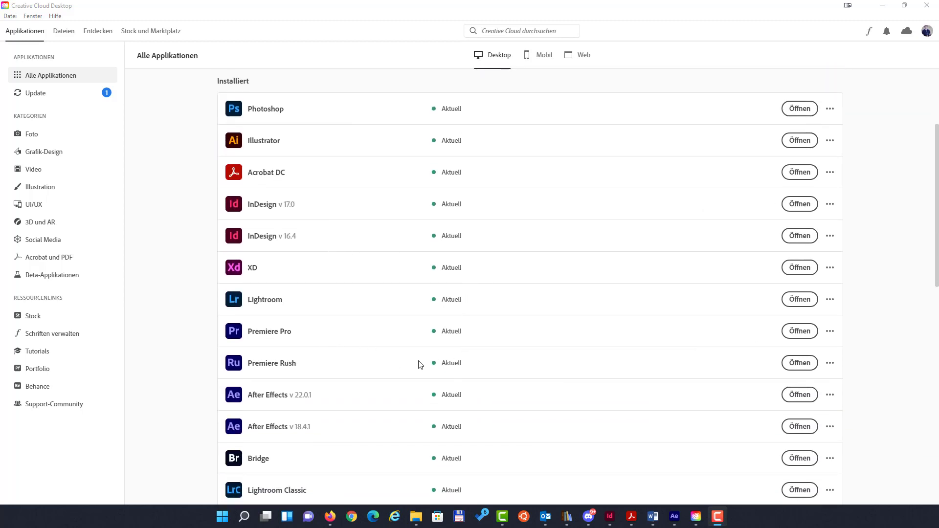
Look through the list of installed Creative Cloud applications and bring up the cum_fac_video project in Camtasia.
{"action": "scroll", "coordinate": [355, 389], "scroll_direction": "down", "scroll_amount": 2}
{"action": "scroll", "coordinate": [364, 389], "scroll_direction": "down", "scroll_amount": 2}
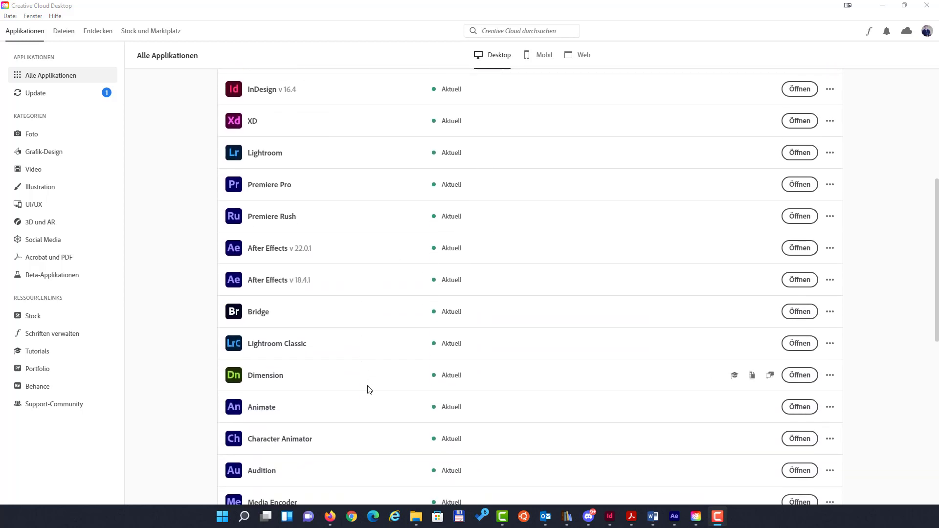
{"action": "scroll", "coordinate": [301, 441], "scroll_direction": "down", "scroll_amount": 2}
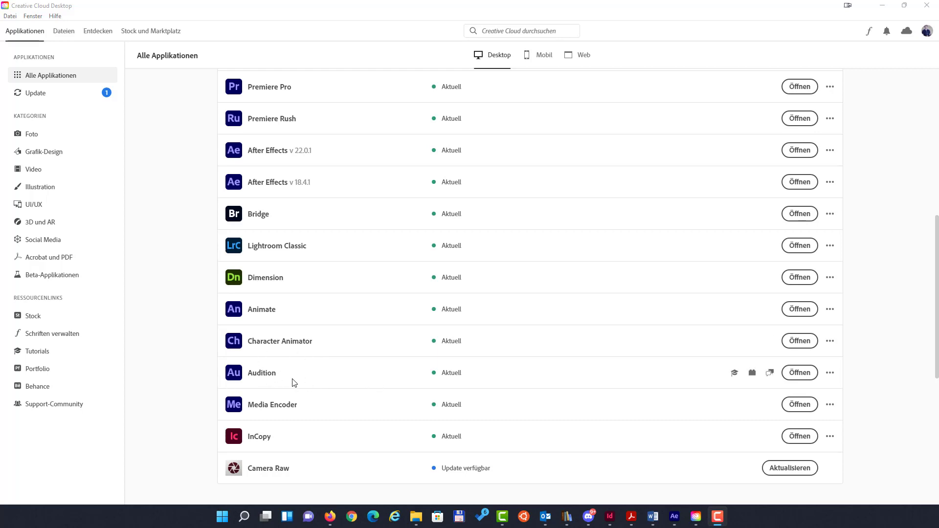
{"action": "scroll", "coordinate": [298, 382], "scroll_direction": "up", "scroll_amount": 8}
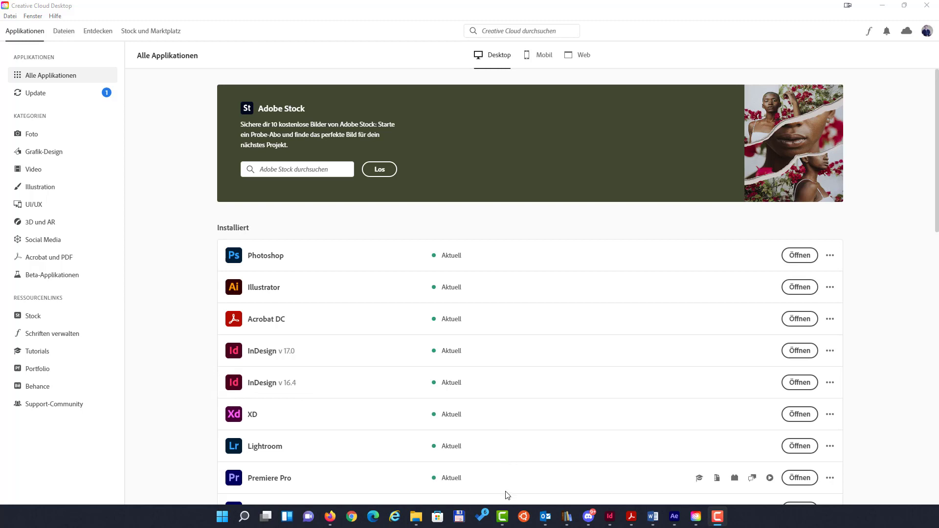
{"action": "left_click", "coordinate": [504, 517]}
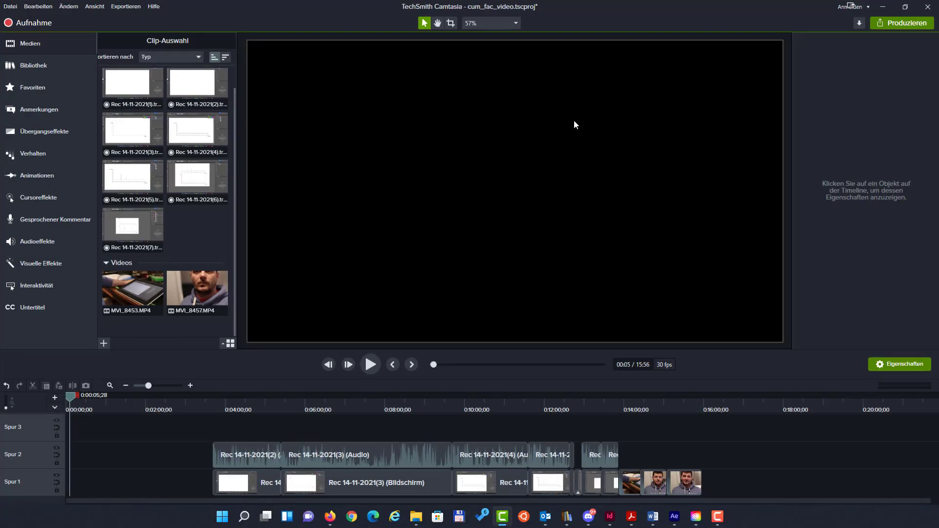
Switch to After Effects and scrub the Komp 1 timeline between about 2 and 14 seconds to preview the animation.
{"action": "left_click_drag", "start_coordinate": [592, 7], "coordinate": [0, 156]}
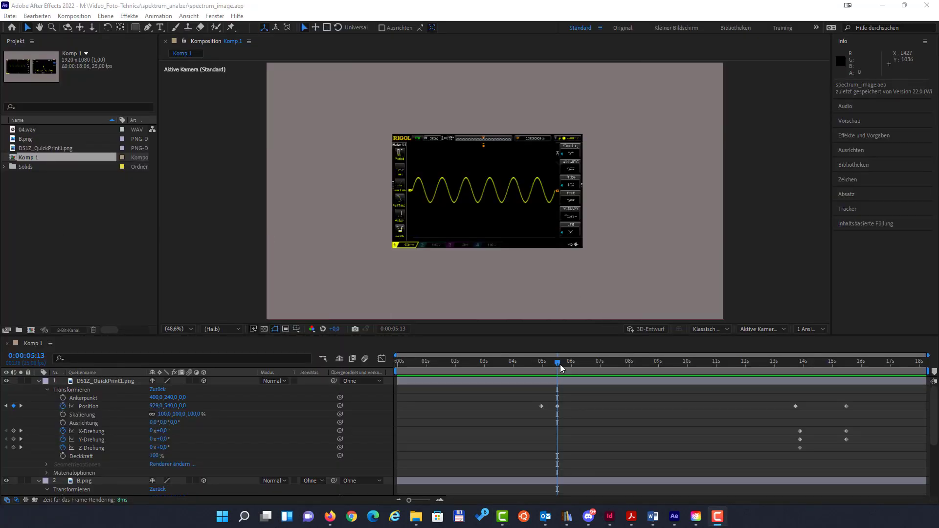
{"action": "left_click_drag", "start_coordinate": [560, 370], "coordinate": [465, 362]}
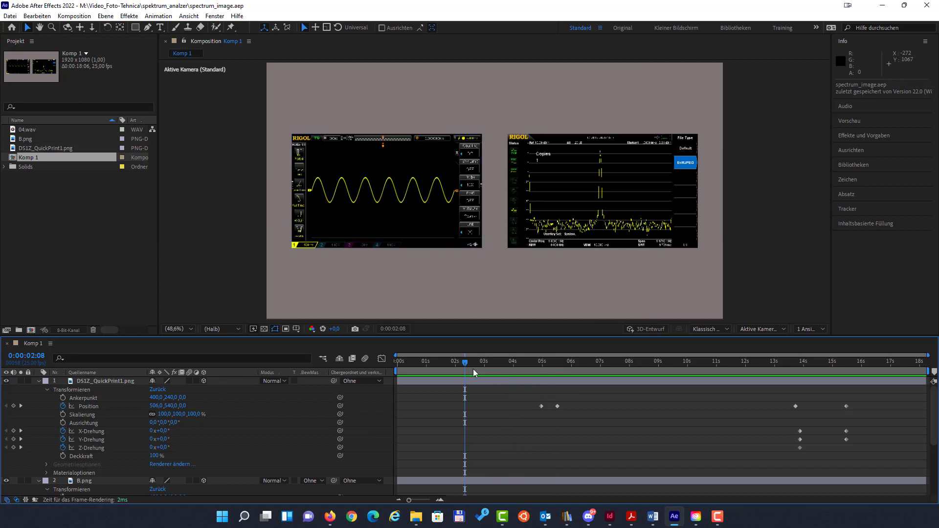
{"action": "left_click_drag", "start_coordinate": [466, 364], "coordinate": [714, 360]}
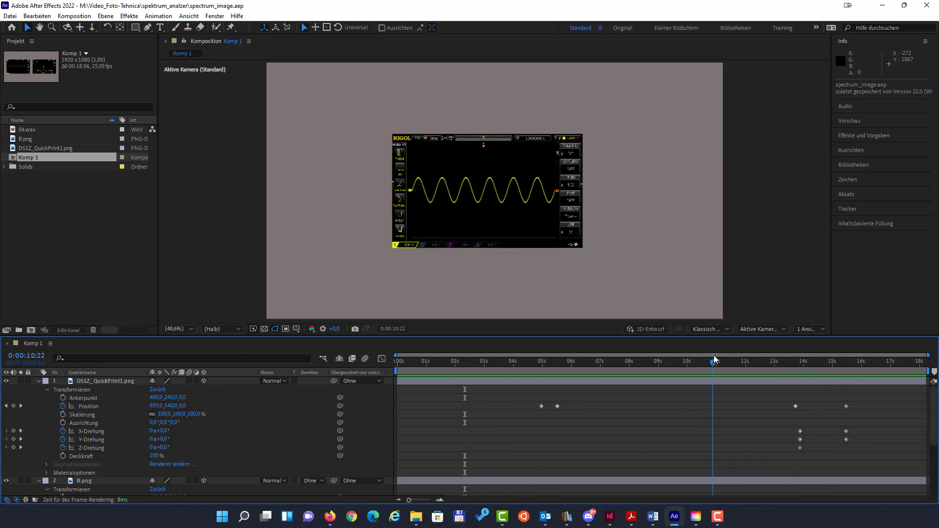
{"action": "left_click_drag", "start_coordinate": [714, 359], "coordinate": [790, 355]}
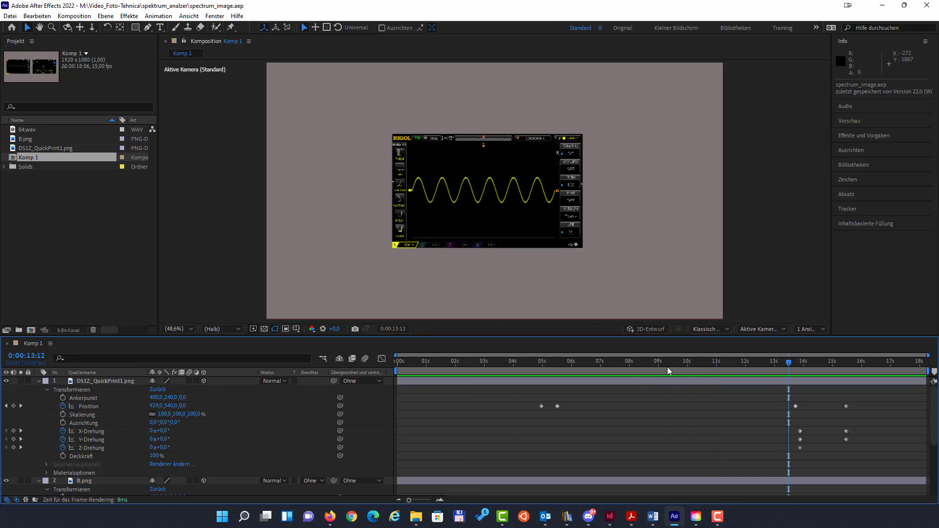
{"action": "left_click_drag", "start_coordinate": [789, 363], "coordinate": [797, 363]}
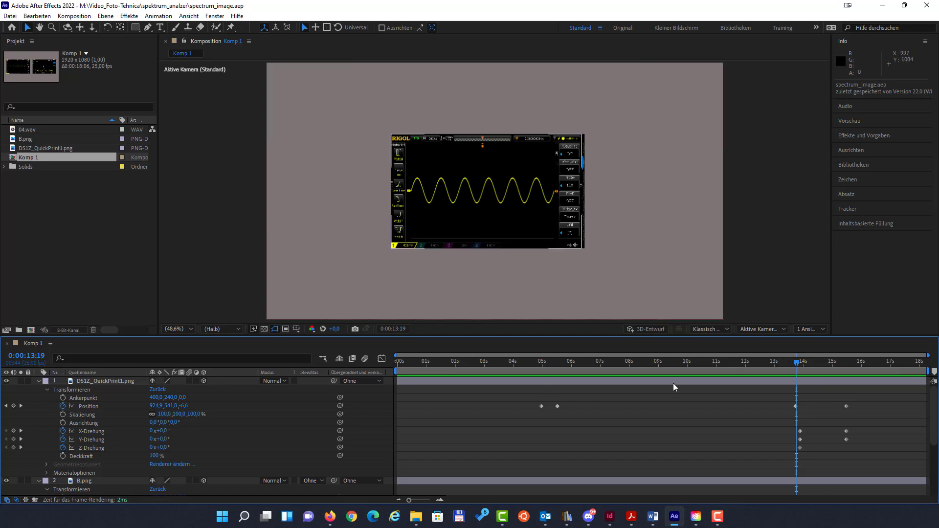
Switch to Firefox, open LinkedIn Learning from the search results and look over its home page.
{"action": "key", "text": "alt+Tab"}
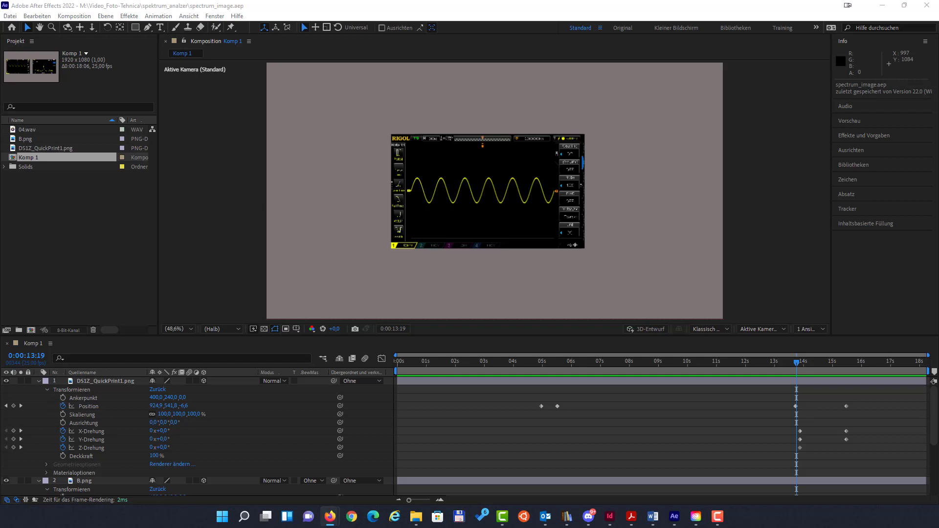
{"action": "key", "text": "alt+Tab"}
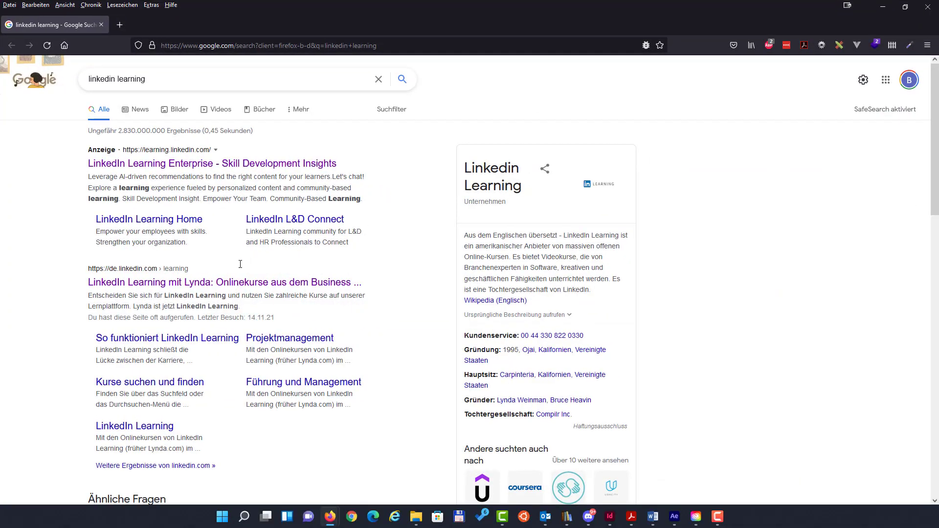
{"action": "left_click", "coordinate": [351, 278]}
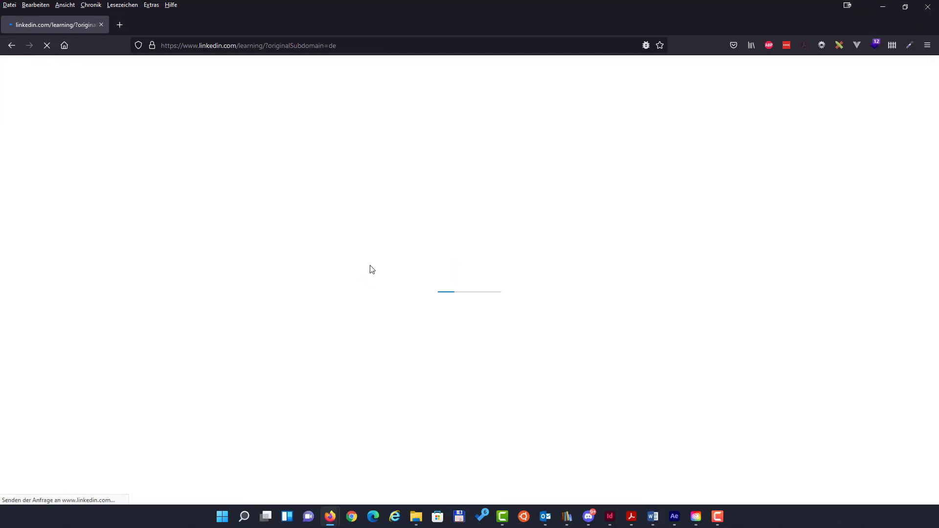
{"action": "scroll", "coordinate": [482, 330], "scroll_direction": "down", "scroll_amount": 2}
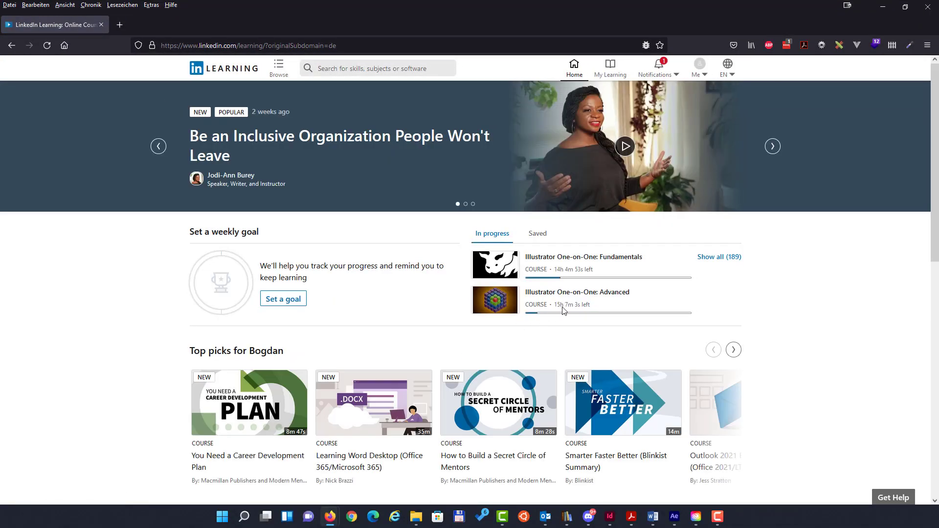
{"action": "scroll", "coordinate": [646, 313], "scroll_direction": "down", "scroll_amount": 3}
{"action": "scroll", "coordinate": [631, 331], "scroll_direction": "down", "scroll_amount": 4}
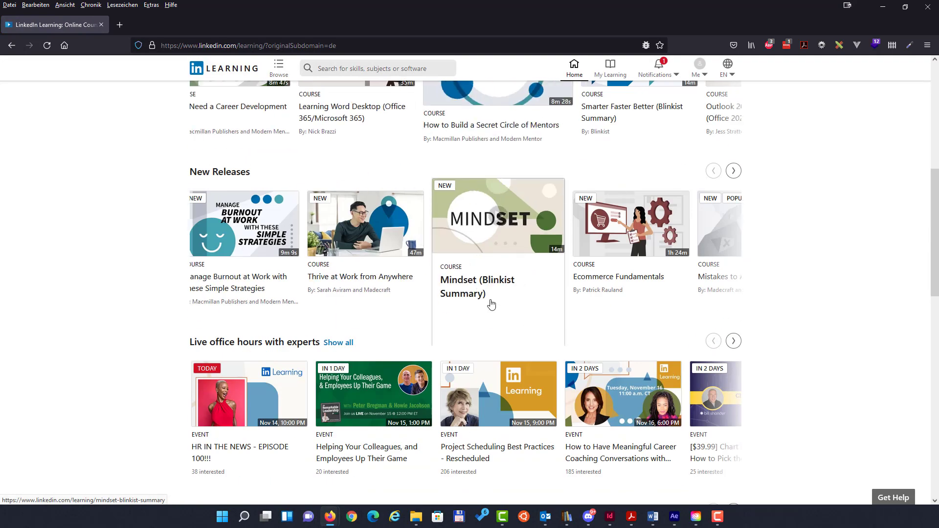
{"action": "scroll", "coordinate": [504, 301], "scroll_direction": "up", "scroll_amount": 4}
{"action": "scroll", "coordinate": [504, 303], "scroll_direction": "up", "scroll_amount": 3}
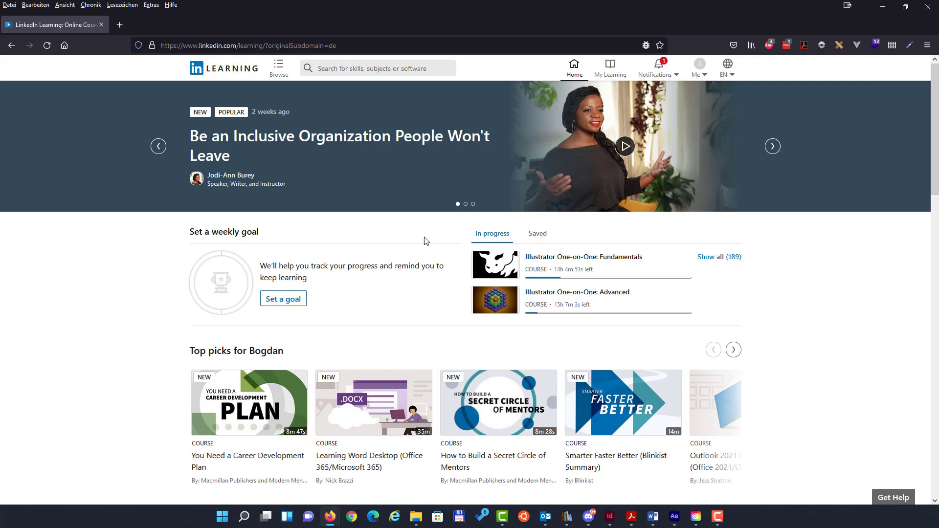
Return to After Effects and scrub the Komp 1 timeline back to about 3 seconds.
{"action": "key", "text": "ctrl+super+Left"}
{"action": "left_click_drag", "start_coordinate": [933, 120], "coordinate": [938, 93]}
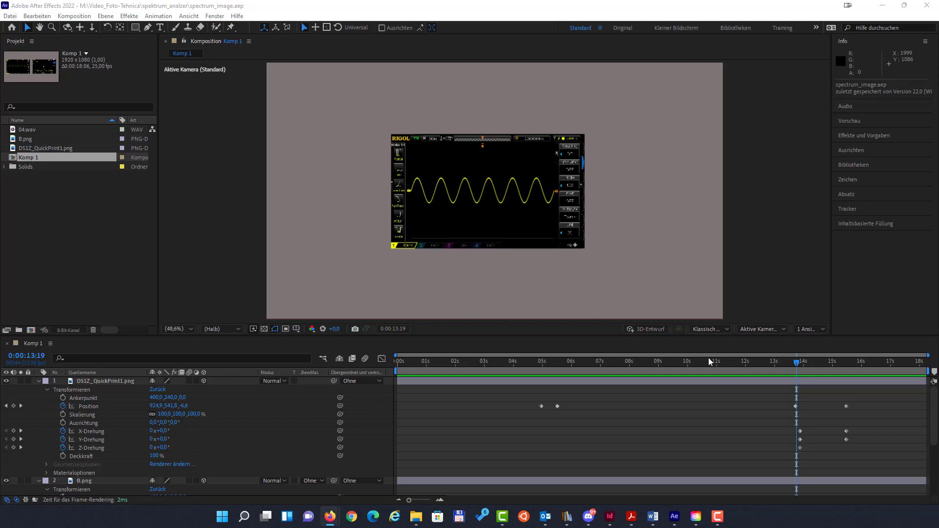
{"action": "left_click_drag", "start_coordinate": [798, 363], "coordinate": [490, 380]}
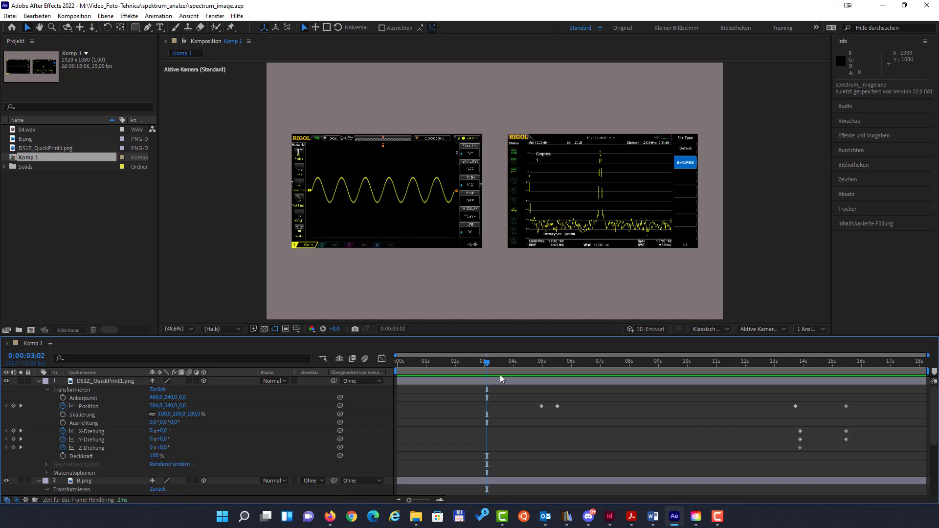
View the spectrum analyzer document in InDesign, and scrub Komp 1 in After Effects to about 7 seconds and back to 0:00:04:16.
{"action": "left_click", "coordinate": [610, 516]}
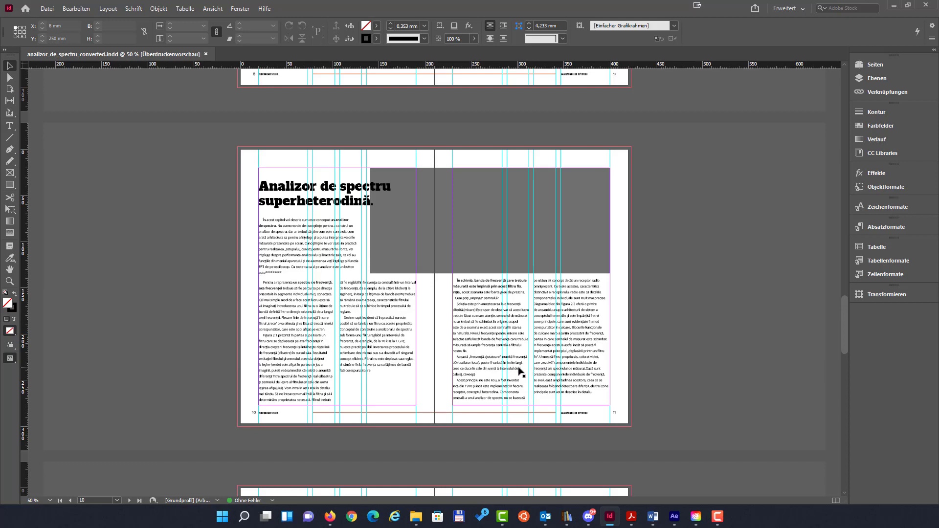
{"action": "left_click", "coordinate": [674, 517]}
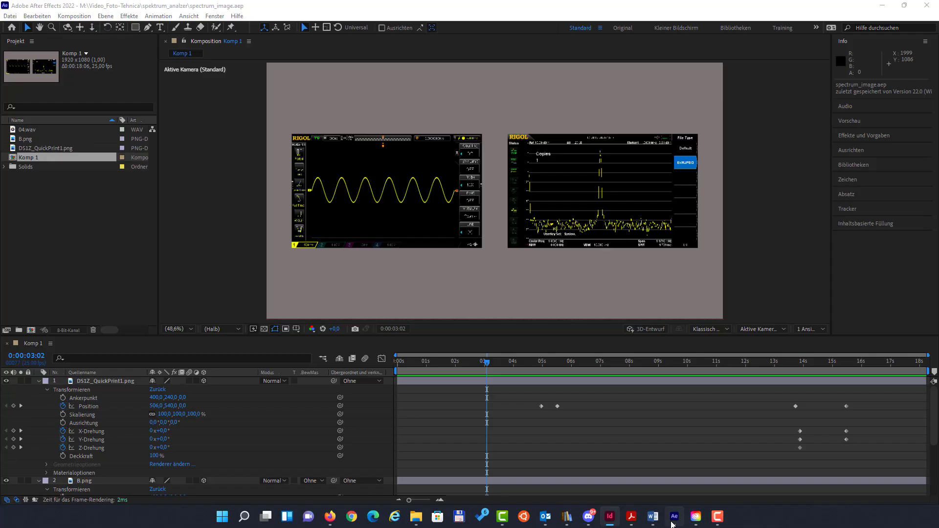
{"action": "left_click_drag", "start_coordinate": [487, 363], "coordinate": [605, 387]}
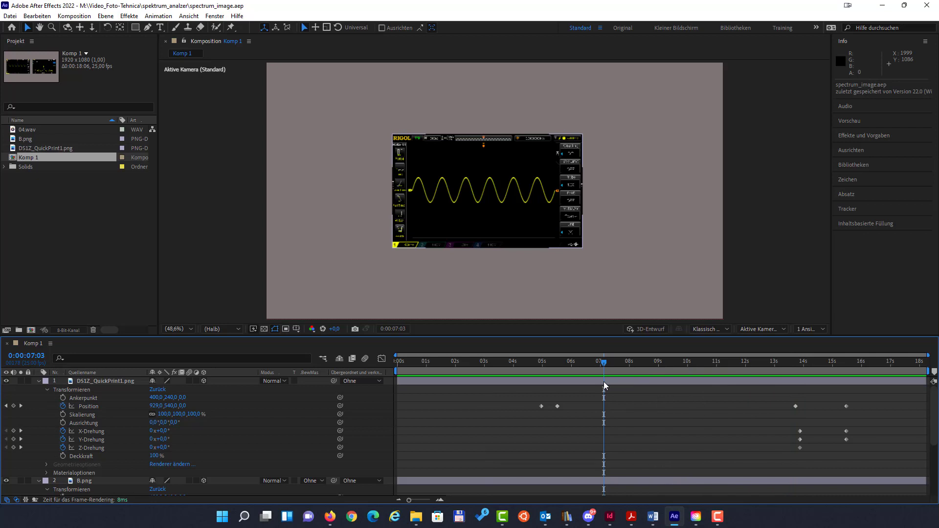
{"action": "left_click_drag", "start_coordinate": [605, 363], "coordinate": [533, 362]}
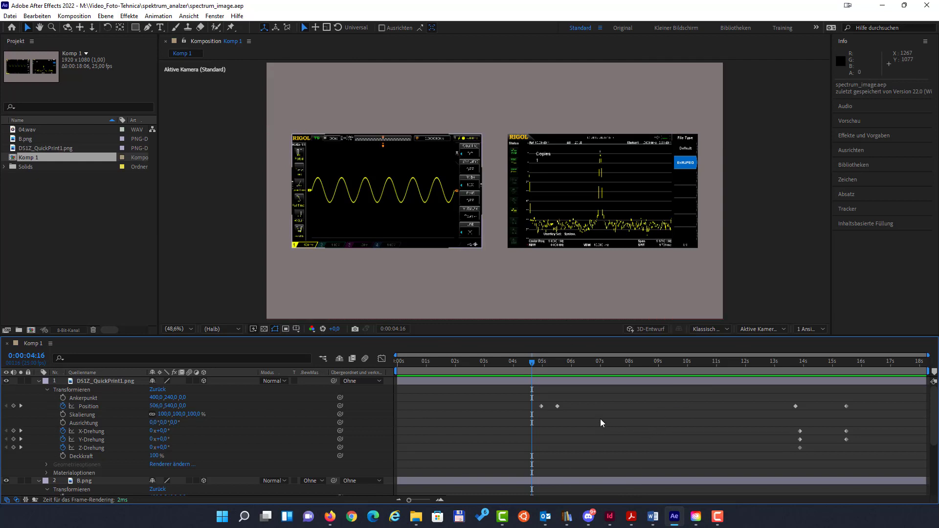
Switch to Firefox and open the Envato Elements website in a new tab.
{"action": "key", "text": "alt+Tab"}
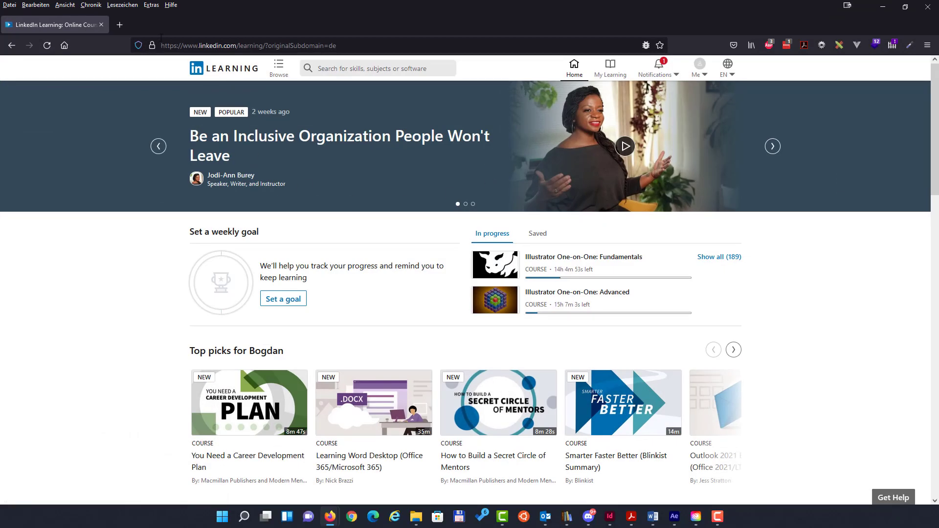
{"action": "left_click", "coordinate": [119, 25]}
{"action": "type", "text": "e"}
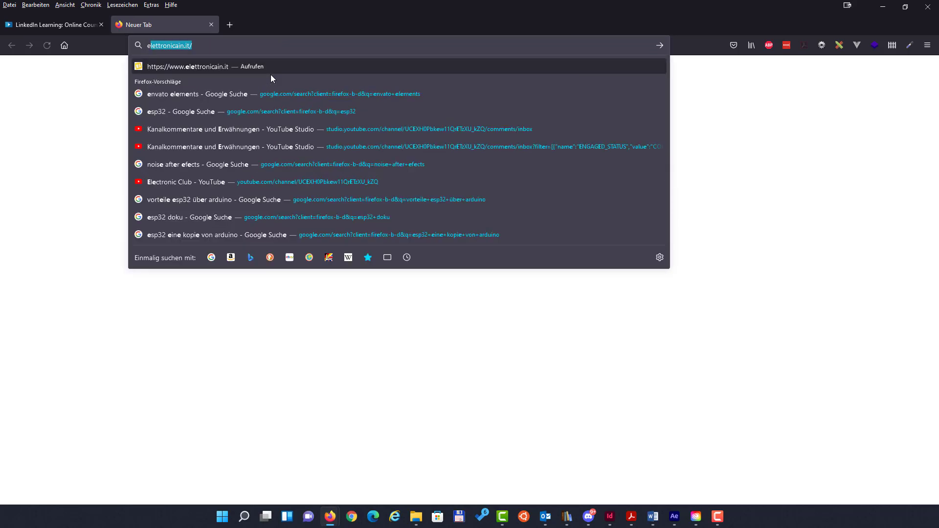
{"action": "type", "text": "nvato elemmnents"}
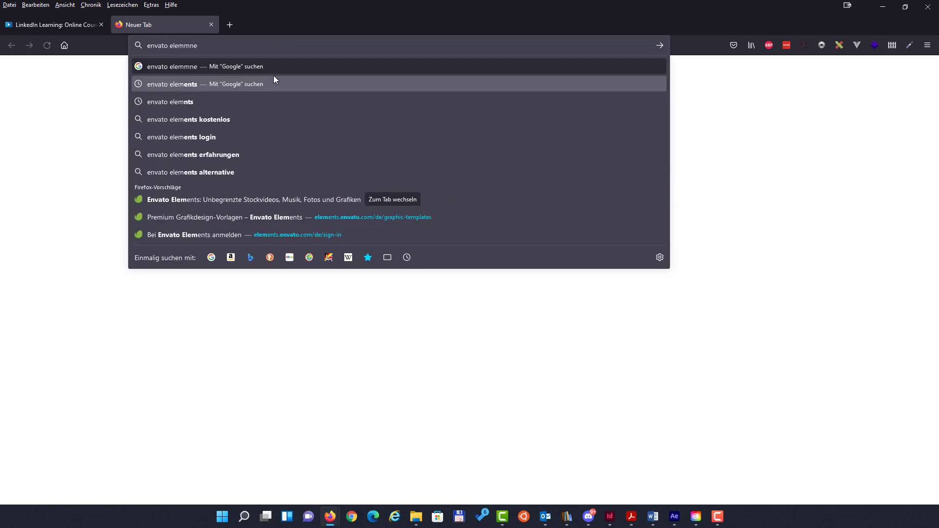
{"action": "key", "text": "Return"}
{"action": "left_click", "coordinate": [244, 200]}
Look over the Envato Elements home page from top to bottom and return to the After Effects composition.
{"action": "scroll", "coordinate": [400, 259], "scroll_direction": "down", "scroll_amount": 4}
{"action": "scroll", "coordinate": [537, 317], "scroll_direction": "down", "scroll_amount": 10}
{"action": "scroll", "coordinate": [406, 237], "scroll_direction": "down", "scroll_amount": 2}
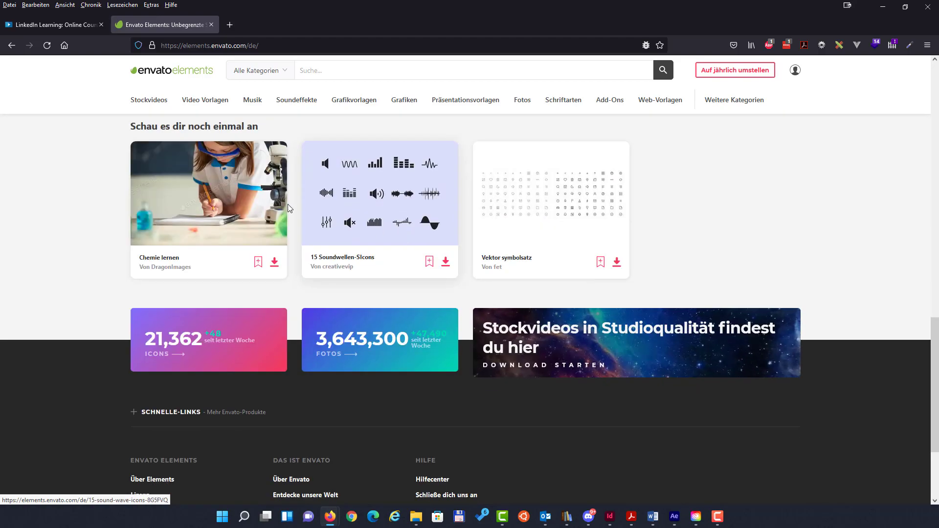
{"action": "scroll", "coordinate": [561, 234], "scroll_direction": "up", "scroll_amount": 10}
{"action": "scroll", "coordinate": [699, 286], "scroll_direction": "up", "scroll_amount": 15}
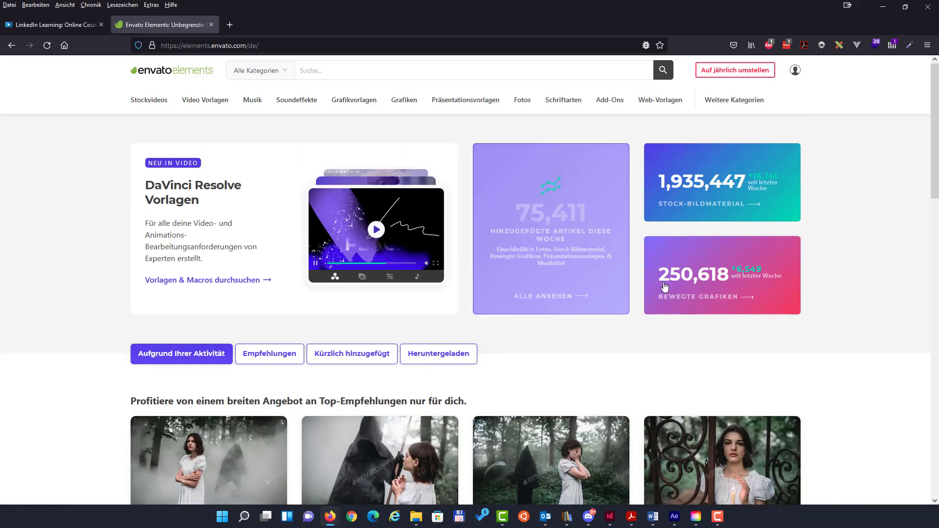
{"action": "left_click_drag", "start_coordinate": [423, 7], "coordinate": [937, 69]}
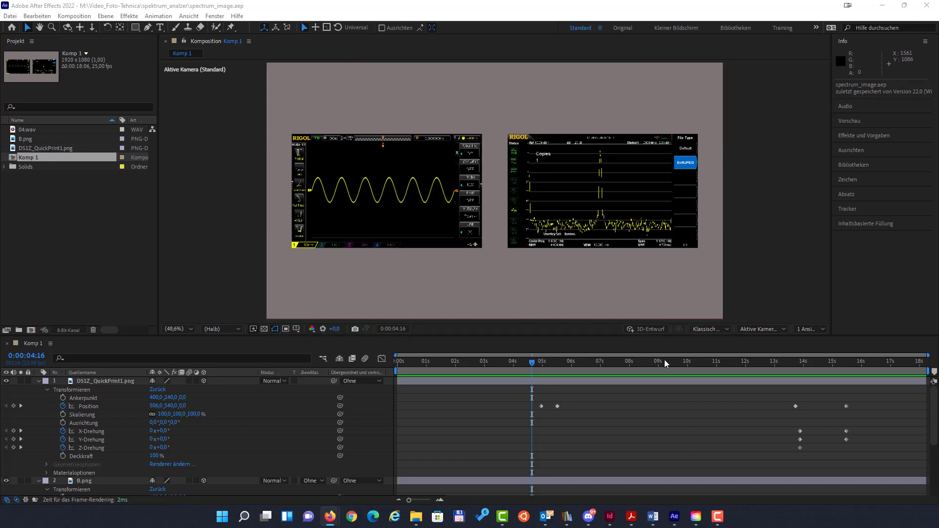
{"action": "left_click", "coordinate": [660, 383]}
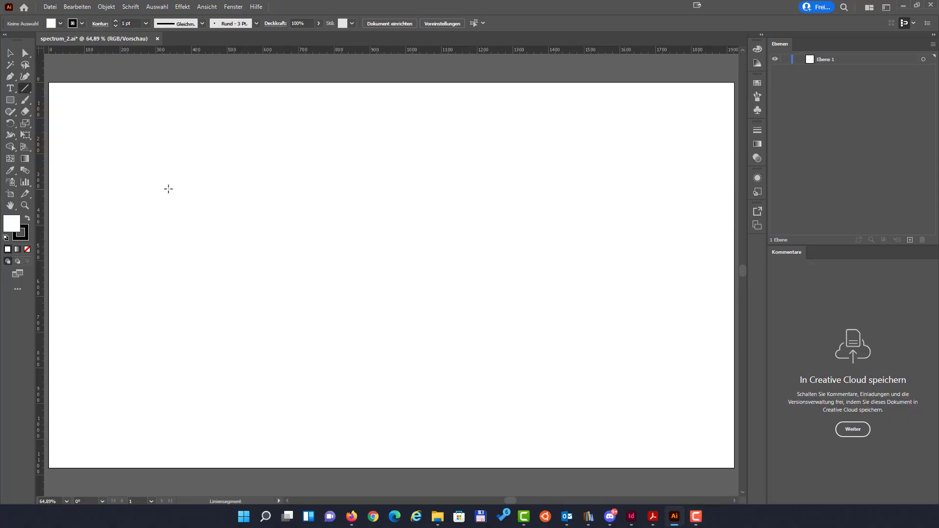
Draw a vertical line and a crossing horizontal line about 1438 px long as axes on the spectrum_2.ai artboard in Illustrator.
{"action": "left_click_drag", "start_coordinate": [171, 173], "coordinate": [667, 340]}
{"action": "left_click", "coordinate": [10, 55]}
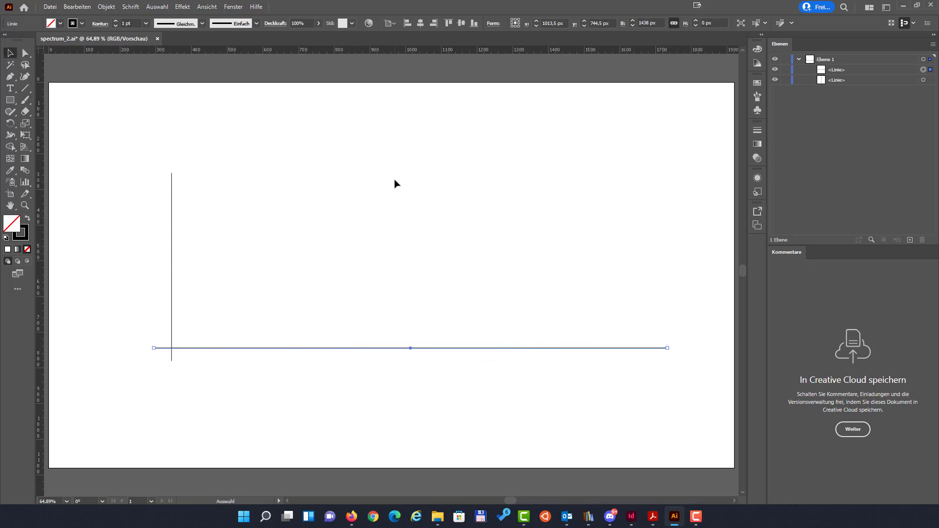
Identify the horizontal line's object in Ebene 1 by toggling its visibility and rename it "orizontal".
{"action": "left_click", "coordinate": [776, 69]}
{"action": "left_click", "coordinate": [776, 69]}
{"action": "double_click", "coordinate": [843, 69]}
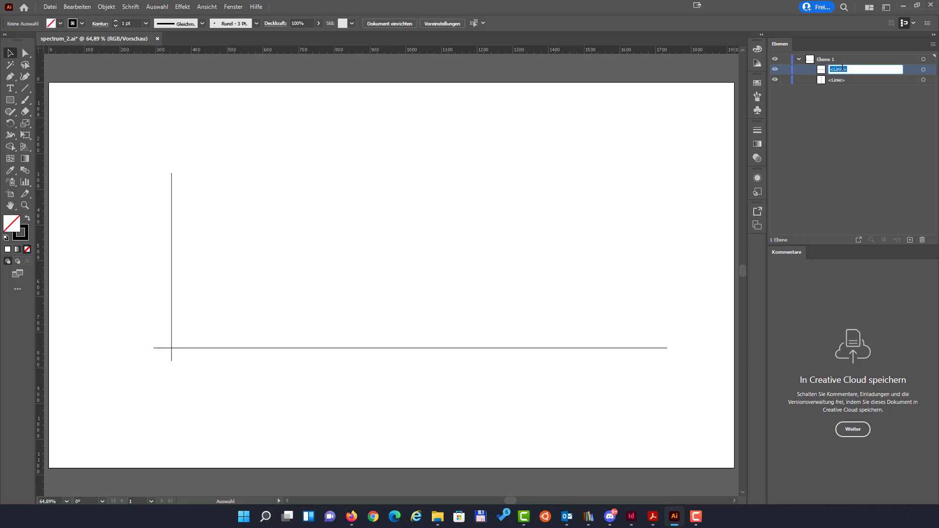
{"action": "type", "text": "c"}
{"action": "type", "text": "rizontal"}
{"action": "key", "text": "Return"}
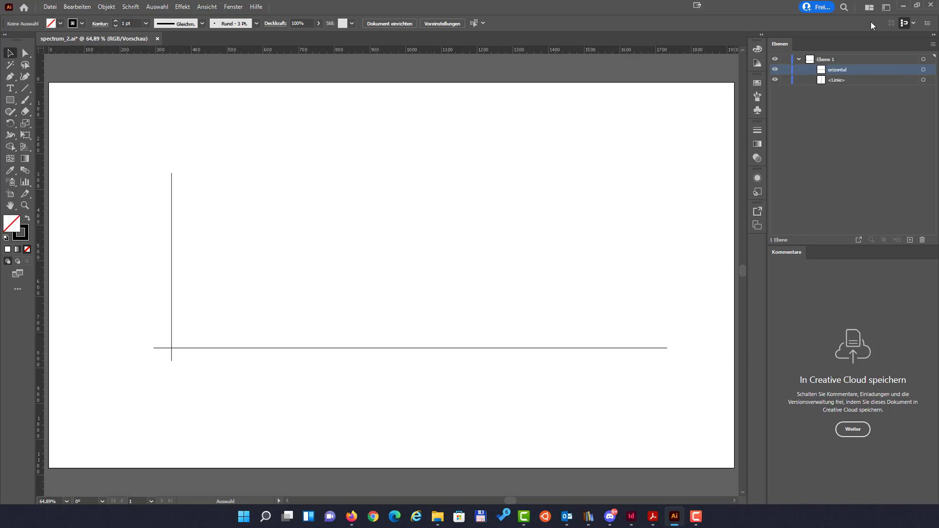
Identify the vertical line's object in Ebene 1 by toggling its visibility and rename it "vertical".
{"action": "left_click", "coordinate": [776, 80]}
{"action": "left_click", "coordinate": [776, 80]}
{"action": "double_click", "coordinate": [837, 82]}
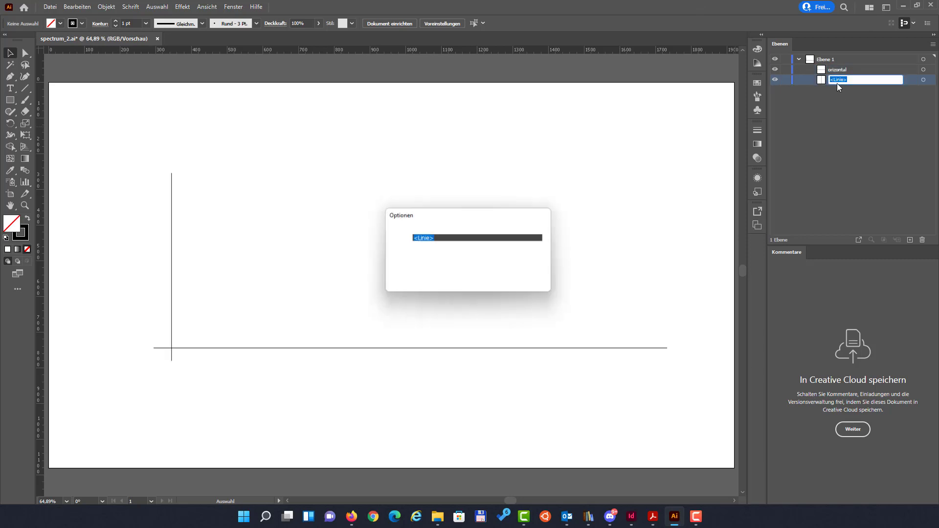
{"action": "type", "text": "ver"}
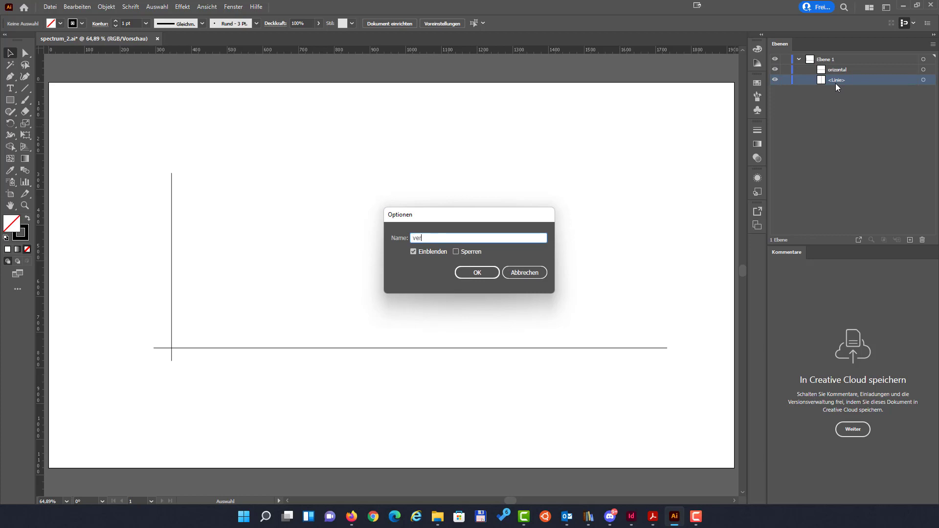
{"action": "type", "text": "tical"}
{"action": "key", "text": "Return"}
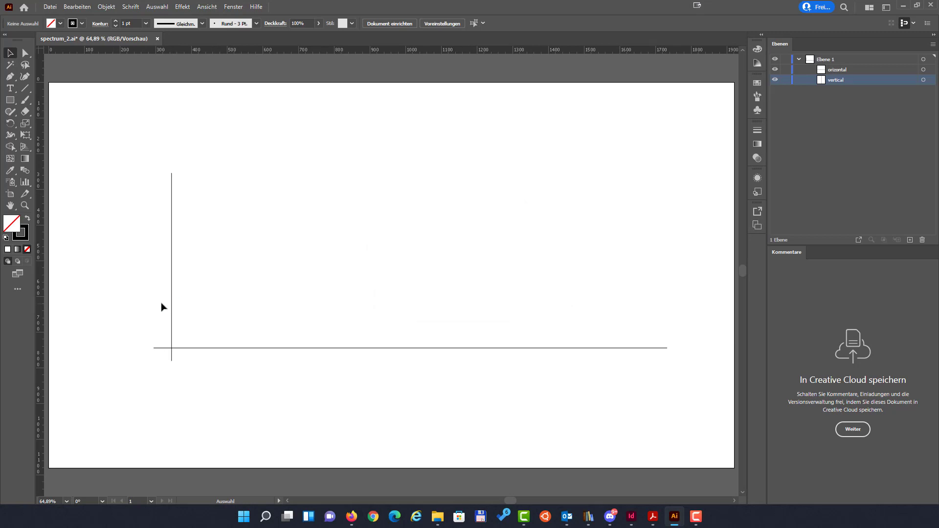
Add the text "P in dB" above the upper end of the vertical axis.
{"action": "left_click", "coordinate": [10, 88]}
{"action": "left_click", "coordinate": [139, 167]}
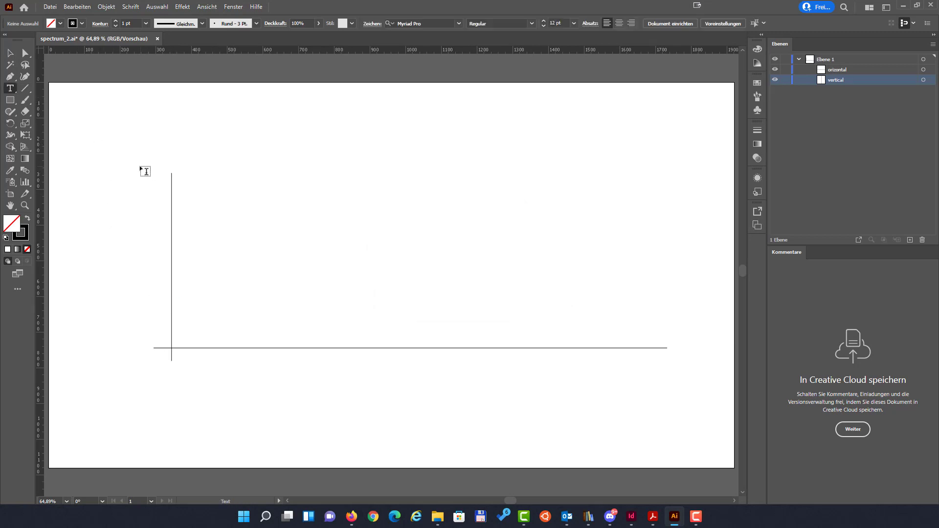
{"action": "type", "text": "P in"}
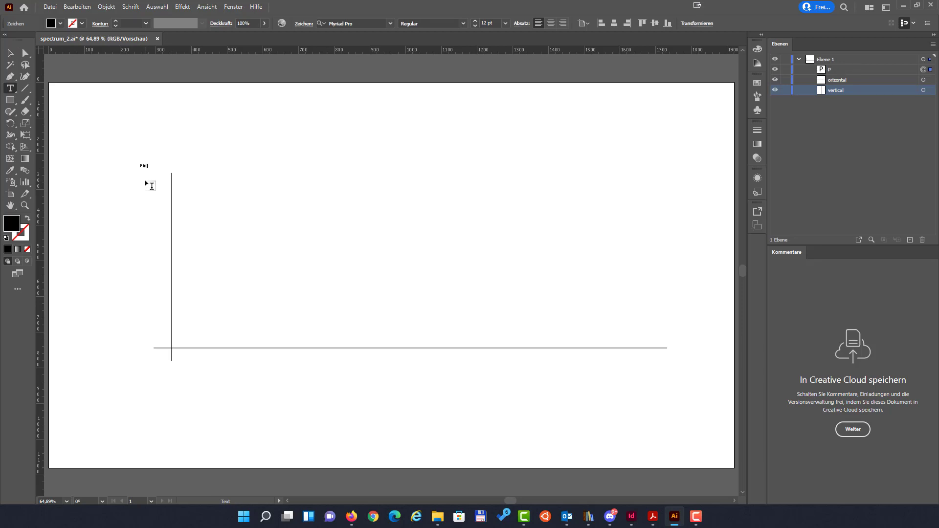
{"action": "type", "text": " dB"}
Set the whole "P in dB" label in Open Sans Regular at 35 pt.
{"action": "key", "text": "ctrl+a"}
{"action": "left_click", "coordinate": [344, 23]}
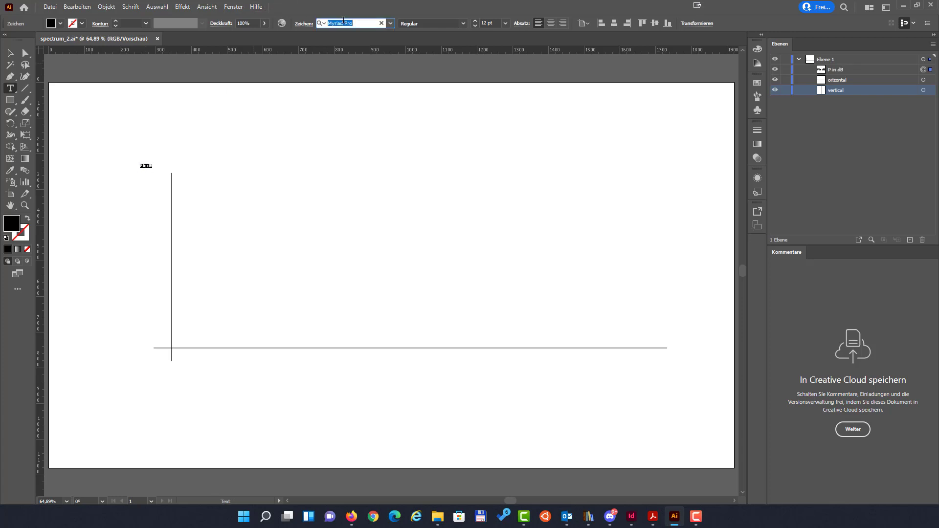
{"action": "type", "text": "Open"}
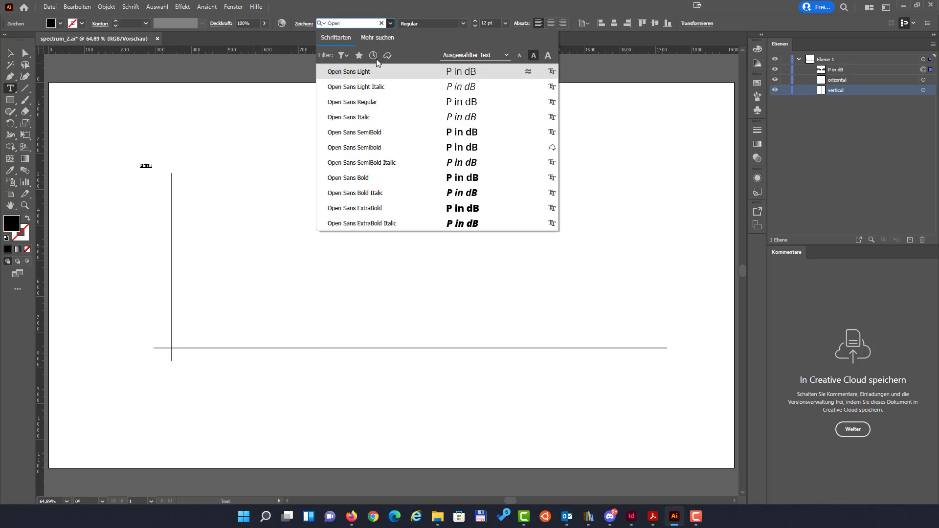
{"action": "left_click", "coordinate": [371, 108]}
{"action": "left_click", "coordinate": [489, 23]}
{"action": "type", "text": "35"}
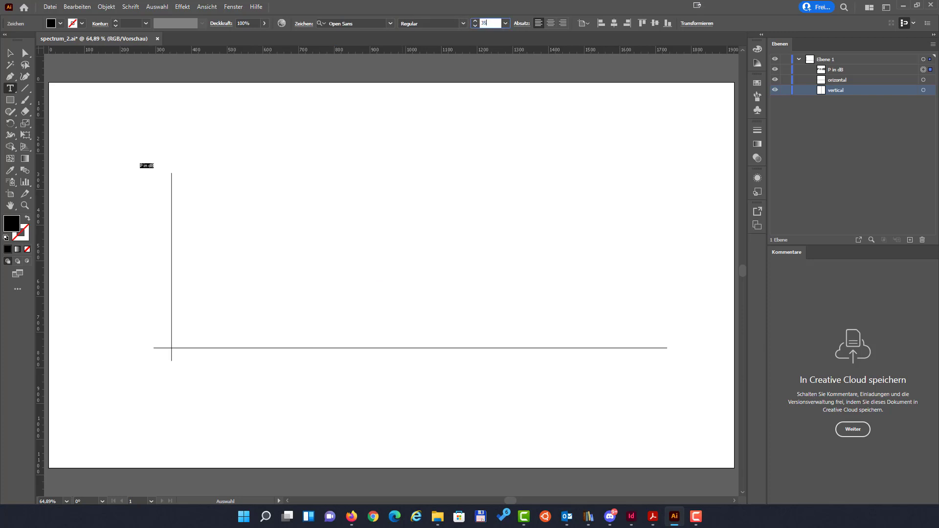
{"action": "key", "text": "Return"}
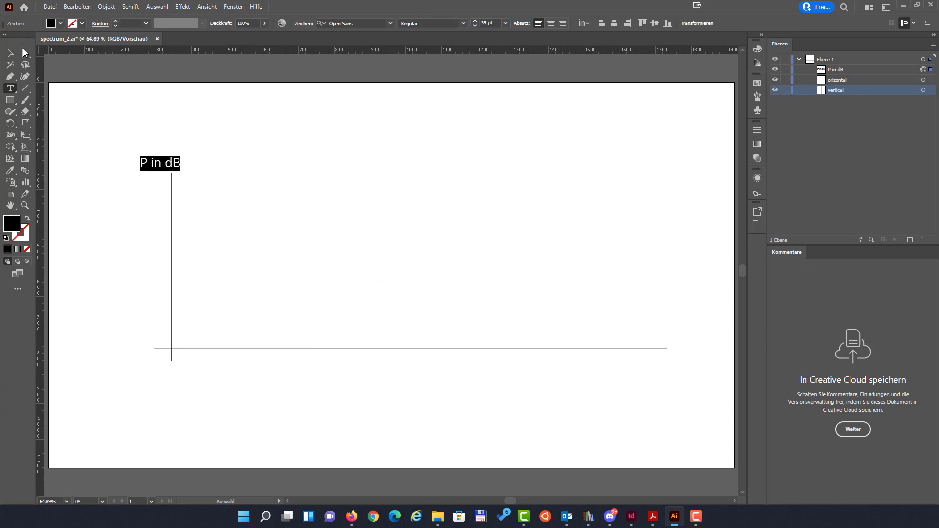
Shift the "P in dB" label clear of the vertical axis and add a label "f in Mhz" below the horizontal axis's right end.
{"action": "key", "text": "Escape"}
{"action": "left_click_drag", "start_coordinate": [160, 167], "coordinate": [634, 362]}
{"action": "key", "text": "t"}
{"action": "type", "text": "f in dB"}
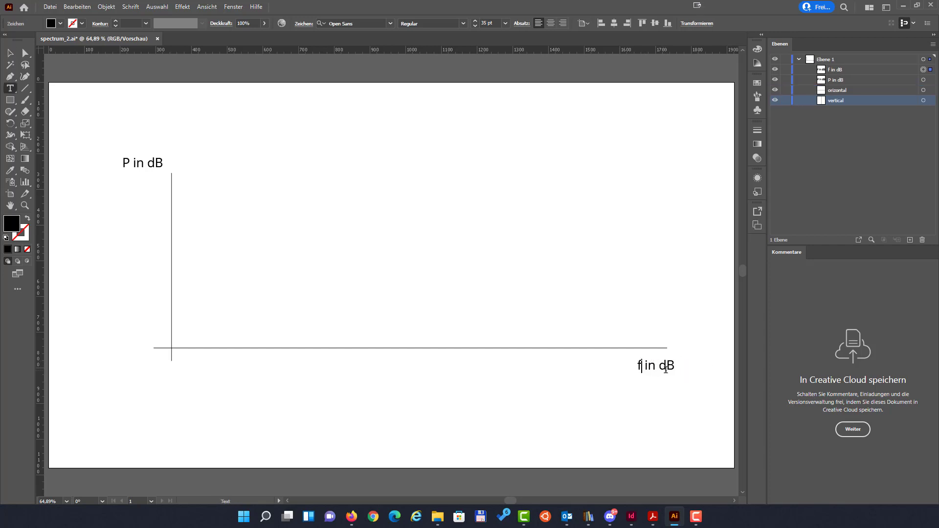
{"action": "left_click_drag", "start_coordinate": [659, 364], "coordinate": [682, 362]}
{"action": "type", "text": "Mhz"}
Select the word "in" of the "P in dB" label, switch to Firefox and search Google for "add diactritice".
{"action": "left_click_drag", "start_coordinate": [133, 163], "coordinate": [143, 167]}
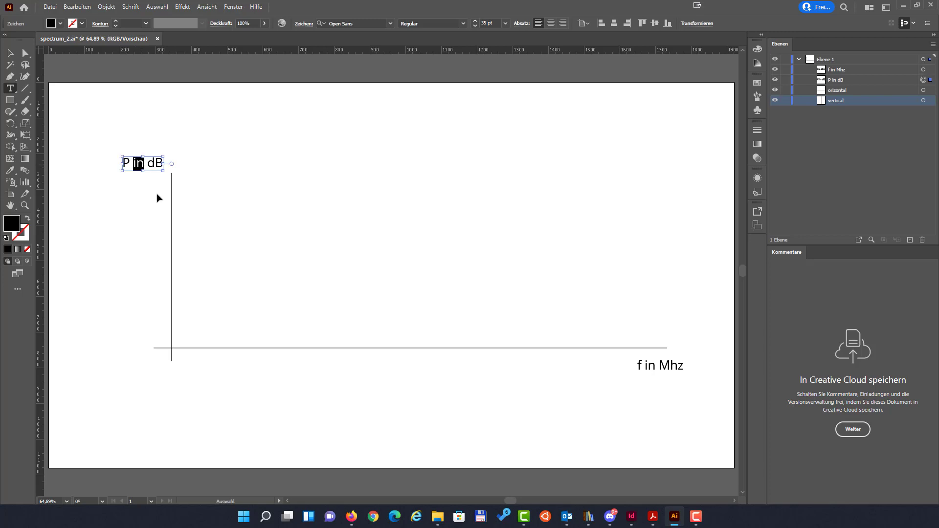
{"action": "left_click", "coordinate": [350, 519]}
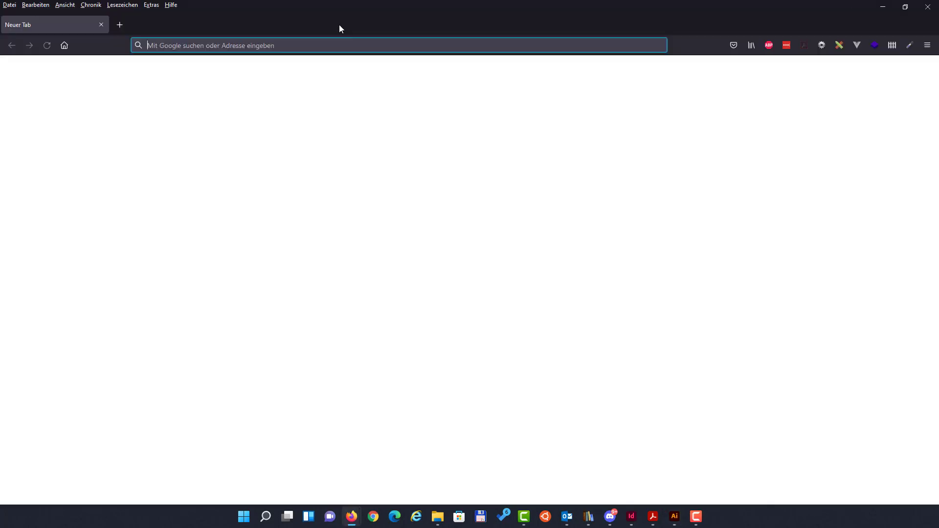
{"action": "left_click", "coordinate": [313, 46]}
{"action": "type", "text": "add"}
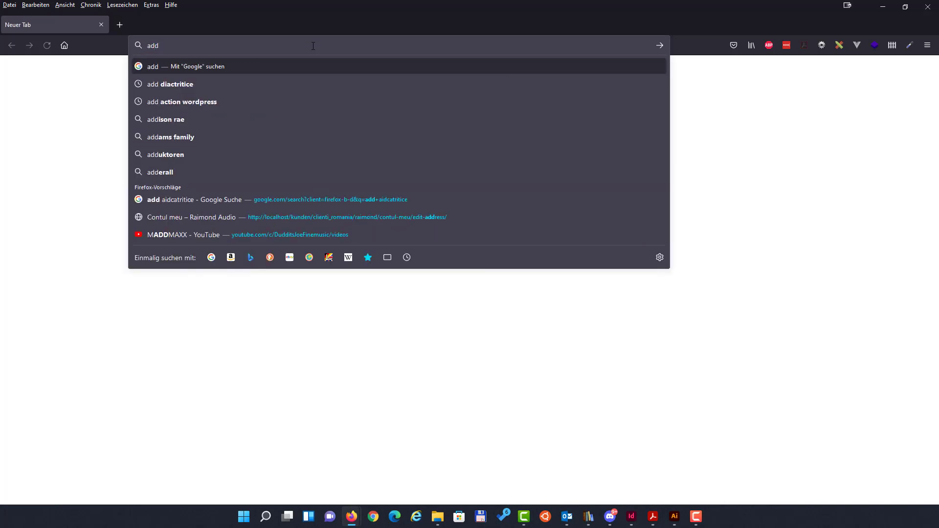
{"action": "type", "text": " diactr"}
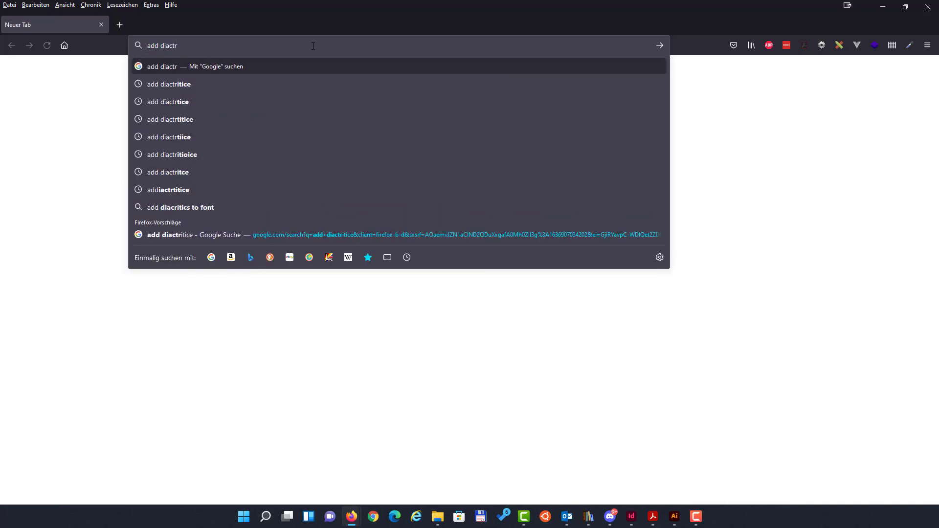
{"action": "type", "text": "itice"}
{"action": "key", "text": "Return"}
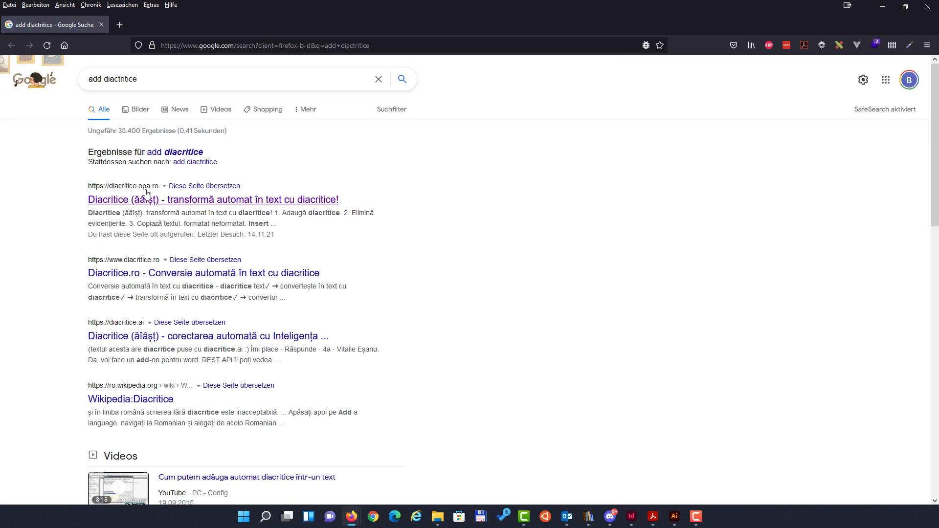
Convert "in" to "în" on diacritice.opa.ro, copy the result and return to Illustrator.
{"action": "left_click", "coordinate": [147, 200]}
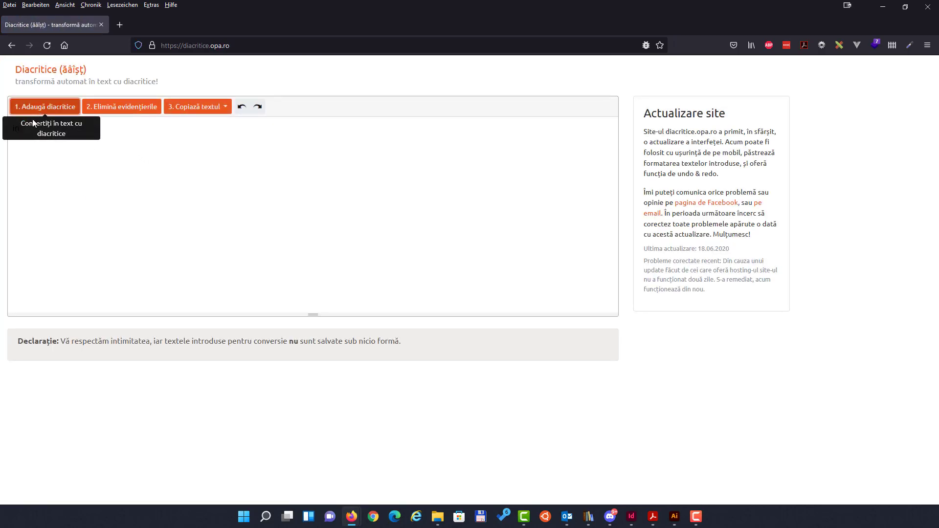
{"action": "left_click_drag", "start_coordinate": [23, 128], "coordinate": [4, 132]}
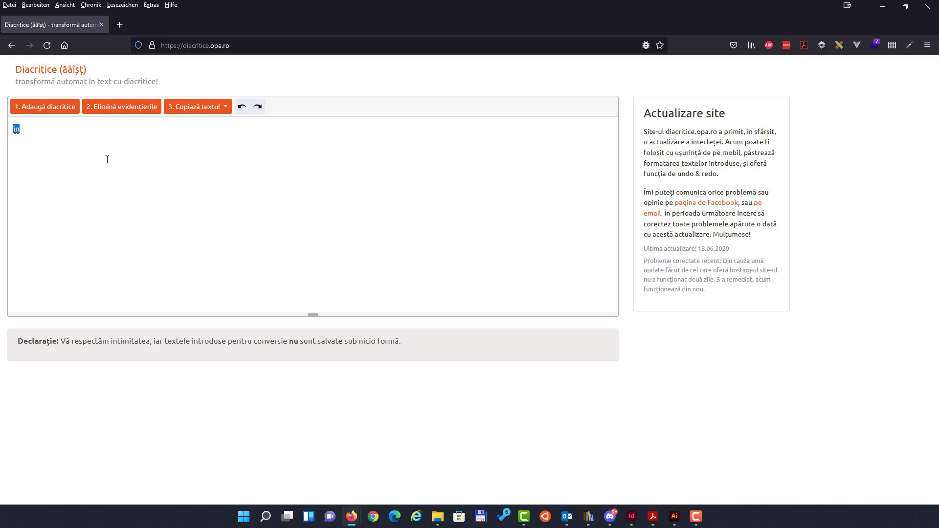
{"action": "key", "text": "alt+Tab"}
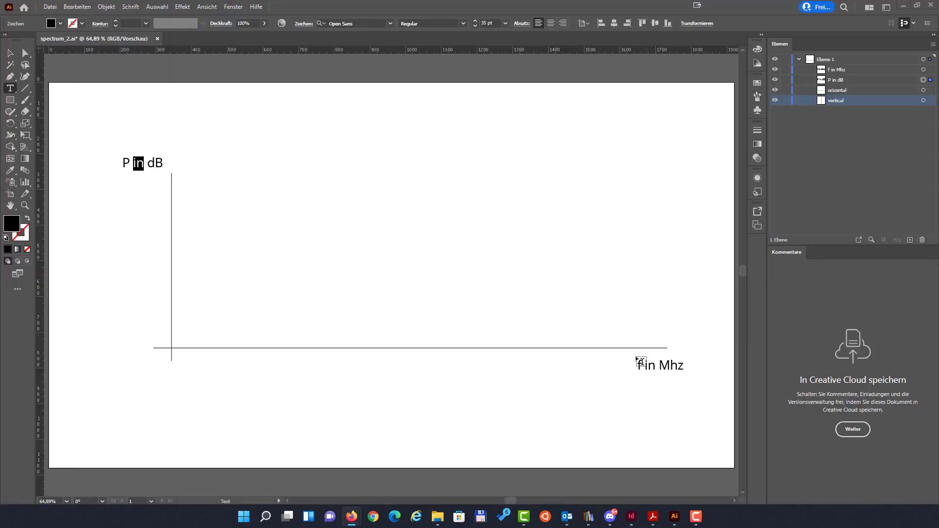
Replace "in" with "în" in both axis labels and deselect the text.
{"action": "left_click_drag", "start_coordinate": [130, 163], "coordinate": [143, 166]}
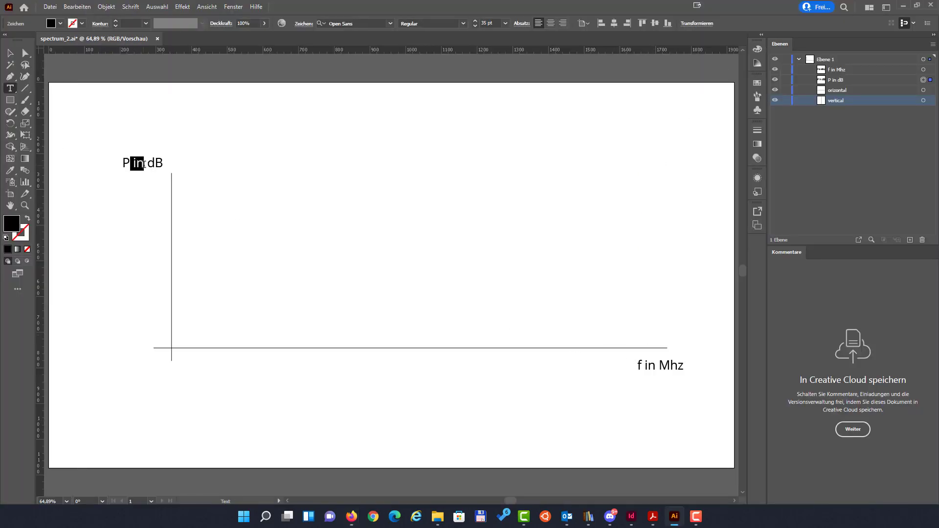
{"action": "type", "text": "în"}
{"action": "left_click", "coordinate": [129, 164]}
{"action": "left_click_drag", "start_coordinate": [646, 366], "coordinate": [653, 366]}
{"action": "type", "text": "în"}
{"action": "key", "text": "Escape"}
{"action": "left_click", "coordinate": [16, 54]}
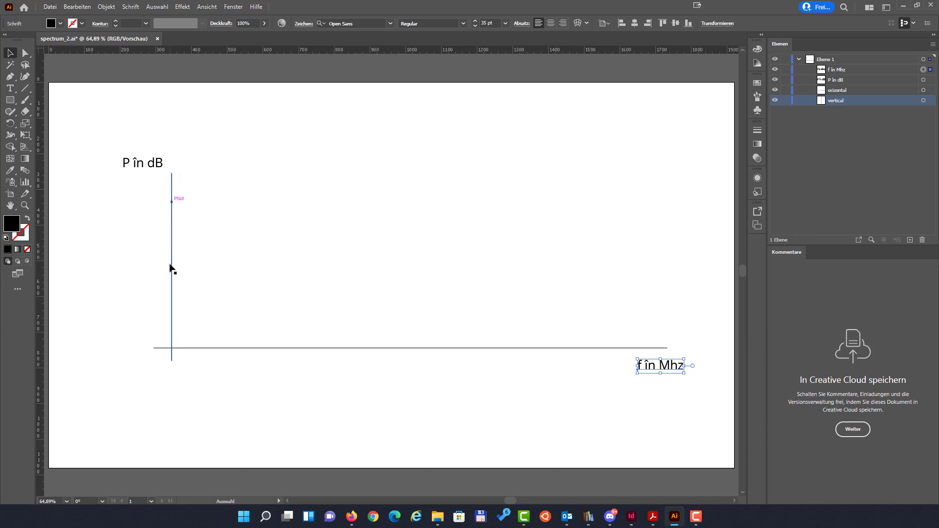
{"action": "left_click", "coordinate": [109, 247]}
Draw a short horizontal line about 49 px long near the axes' crossing and set its stroke weight to 1 pt.
{"action": "key", "text": "F6"}
{"action": "left_click", "coordinate": [28, 92]}
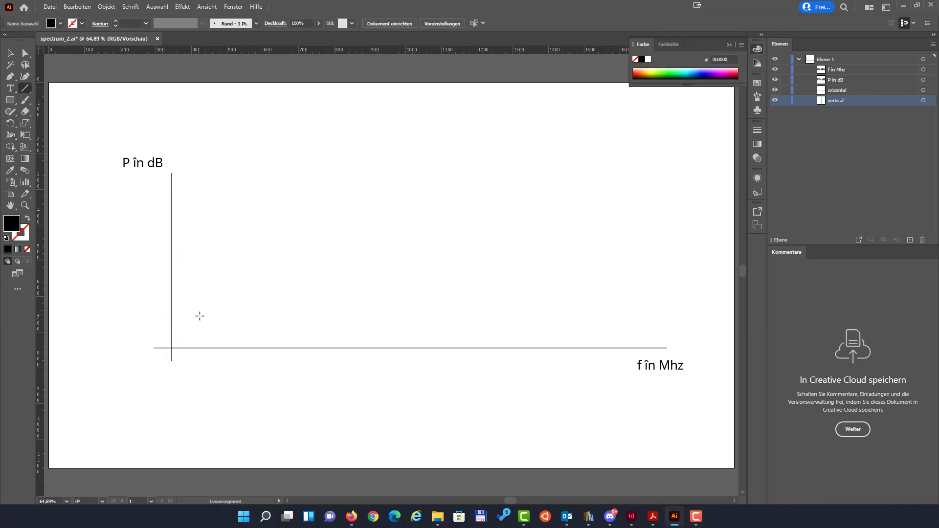
{"action": "mouse_move", "coordinate": [198, 318]}
{"action": "left_mouse_down"}
{"action": "mouse_move", "coordinate": [231, 317]}
{"action": "mouse_move", "coordinate": [216, 316]}
{"action": "left_mouse_up"}
{"action": "left_click", "coordinate": [116, 21]}
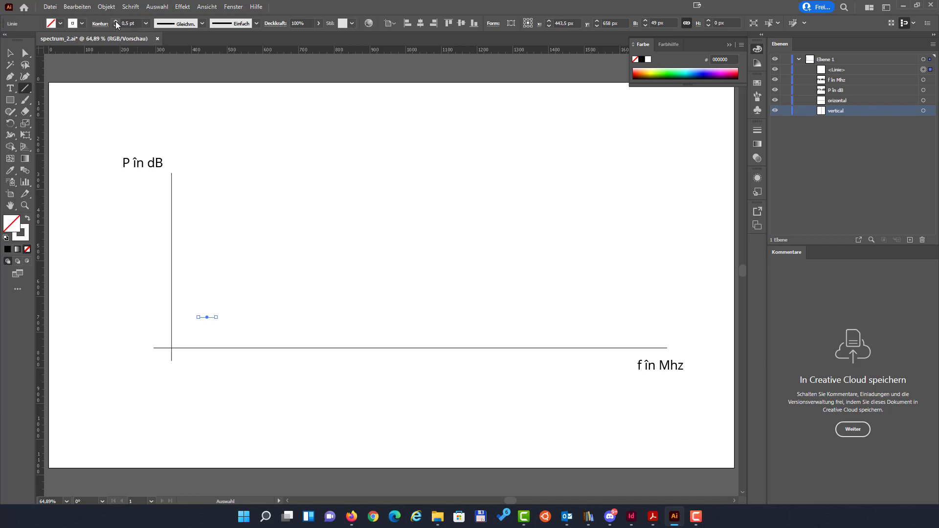
{"action": "left_click", "coordinate": [115, 26]}
Set the short line's stroke colour to black (000000) and deselect it.
{"action": "double_click", "coordinate": [28, 230]}
{"action": "left_click_drag", "start_coordinate": [84, 323], "coordinate": [43, 334]}
{"action": "left_click", "coordinate": [264, 215]}
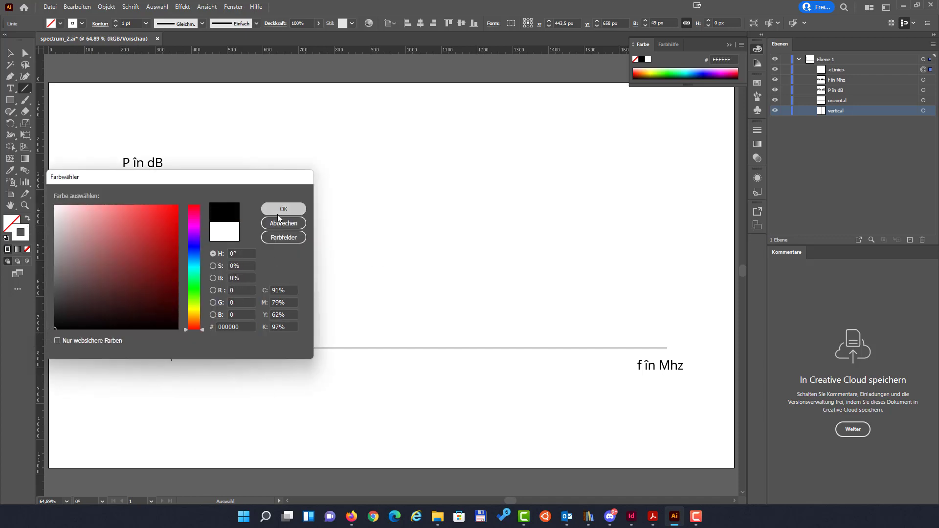
{"action": "key", "text": "v"}
{"action": "left_click", "coordinate": [281, 277]}
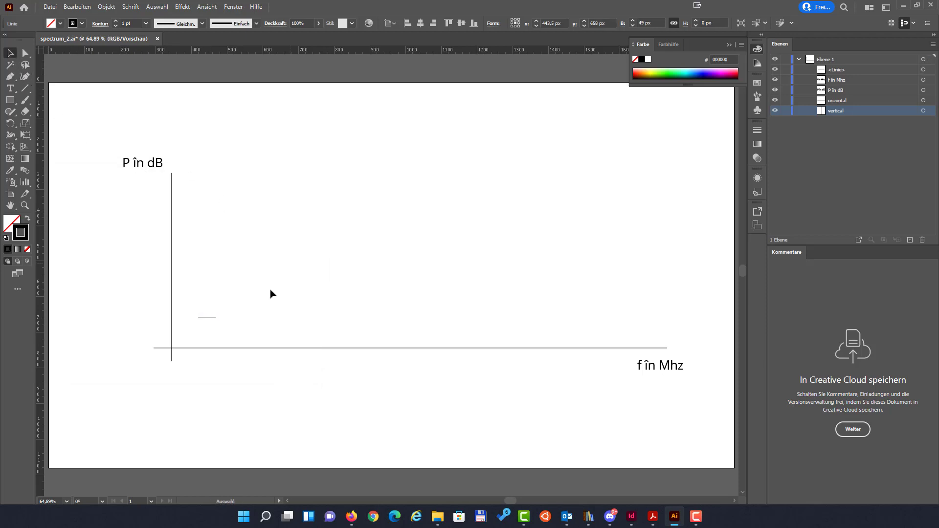
Move the short line onto the vertical axis just above the horizontal one, at X 343.5 px and Y 715 px.
{"action": "left_click", "coordinate": [208, 318]}
{"action": "left_click", "coordinate": [775, 111]}
{"action": "left_click", "coordinate": [775, 112]}
{"action": "left_click", "coordinate": [840, 72]}
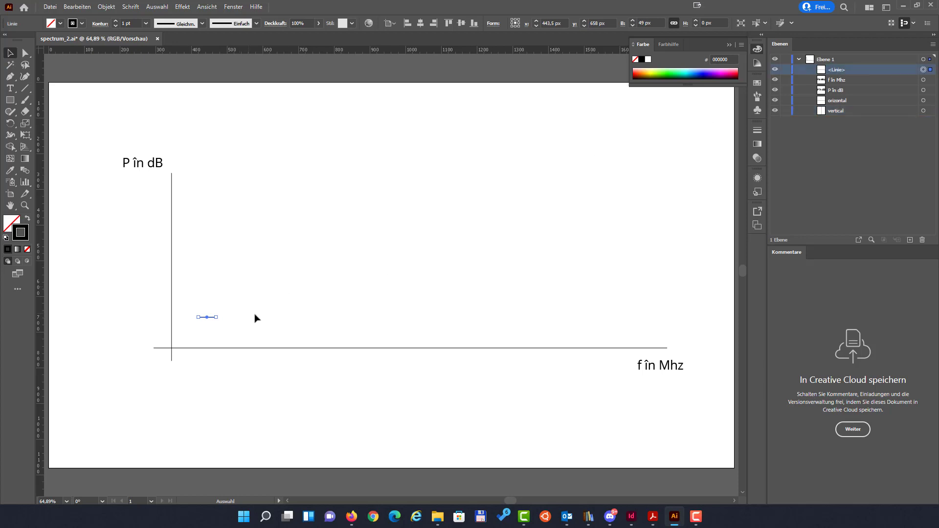
{"action": "key", "text": "shift+Left"}
{"action": "key", "text": "shift+Left"}
{"action": "key", "text": "shift+Left"}
{"action": "key", "text": "shift+Left"}
{"action": "key", "text": "shift+Down"}
{"action": "key", "text": "shift+Down"}
{"action": "key", "text": "shift+Down"}
{"action": "key", "text": "shift+Down"}
{"action": "key", "text": "shift+Down"}
{"action": "key", "text": "shift+Down"}
{"action": "key", "text": "shift+Down"}
{"action": "key", "text": "shift+Down"}
{"action": "key", "text": "shift+Down"}
{"action": "key", "text": "shift+Up"}
{"action": "key", "text": "shift+Up"}
{"action": "key", "text": "shift+Up"}
Duplicate the tick mark in place and move the copy 30 px up the vertical axis.
{"action": "key", "text": "ctrl+c"}
{"action": "key", "text": "ctrl+f"}
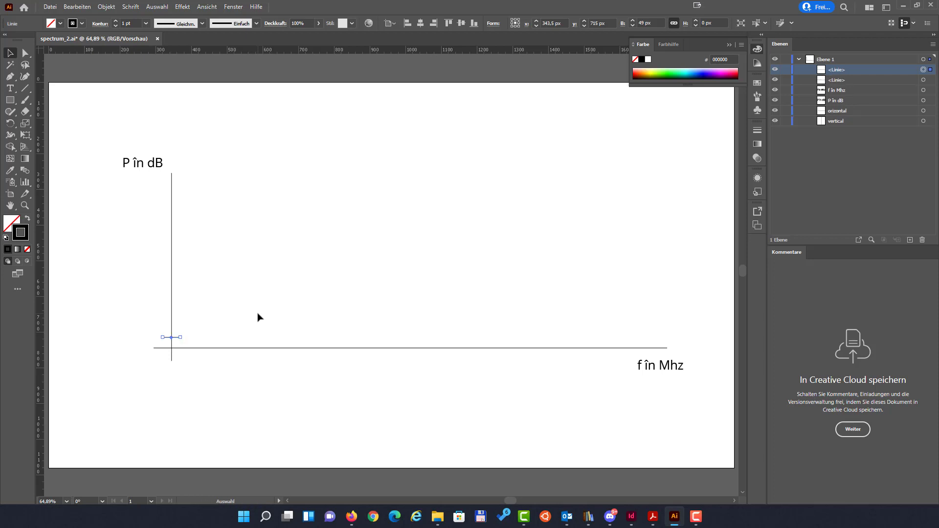
{"action": "key", "text": "Up"}
{"action": "key", "text": "Up"}
{"action": "key", "text": "Up"}
{"action": "key", "text": "Up"}
{"action": "key", "text": "Up"}
{"action": "key", "text": "Up"}
{"action": "key", "text": "Up"}
{"action": "key", "text": "Up"}
{"action": "key", "text": "Up"}
{"action": "key", "text": "Up"}
{"action": "key", "text": "Up"}
{"action": "key", "text": "Up"}
{"action": "key", "text": "Up"}
{"action": "key", "text": "Up"}
{"action": "key", "text": "Up"}
{"action": "key", "text": "Up"}
{"action": "key", "text": "Up"}
{"action": "key", "text": "Up"}
{"action": "key", "text": "Up"}
{"action": "key", "text": "Up"}
{"action": "key", "text": "Up"}
{"action": "key", "text": "Up"}
{"action": "key", "text": "Up"}
{"action": "key", "text": "Up"}
{"action": "key", "text": "Up"}
{"action": "key", "text": "Up"}
{"action": "key", "text": "Up"}
{"action": "key", "text": "Up"}
{"action": "key", "text": "Up"}
{"action": "key", "text": "Up"}
Duplicate the second tick mark in place and move the copy further up the vertical axis as a third tick.
{"action": "key", "text": "a"}
{"action": "key", "text": "ctrl+c"}
{"action": "key", "text": "ctrl+f"}
{"action": "key", "text": "Up"}
{"action": "key", "text": "Up"}
{"action": "key", "text": "Up"}
{"action": "key", "text": "Up"}
{"action": "key", "text": "Up"}
{"action": "key", "text": "Up"}
{"action": "key", "text": "Up"}
{"action": "key", "text": "Up"}
{"action": "key", "text": "Up"}
{"action": "key", "text": "Up"}
{"action": "key", "text": "Up"}
{"action": "key", "text": "Up"}
{"action": "key", "text": "Up"}
{"action": "key", "text": "Up"}
{"action": "key", "text": "Up"}
{"action": "key", "text": "Up"}
{"action": "key", "text": "Up"}
{"action": "key", "text": "Up"}
{"action": "key", "text": "Up"}
{"action": "key", "text": "Up"}
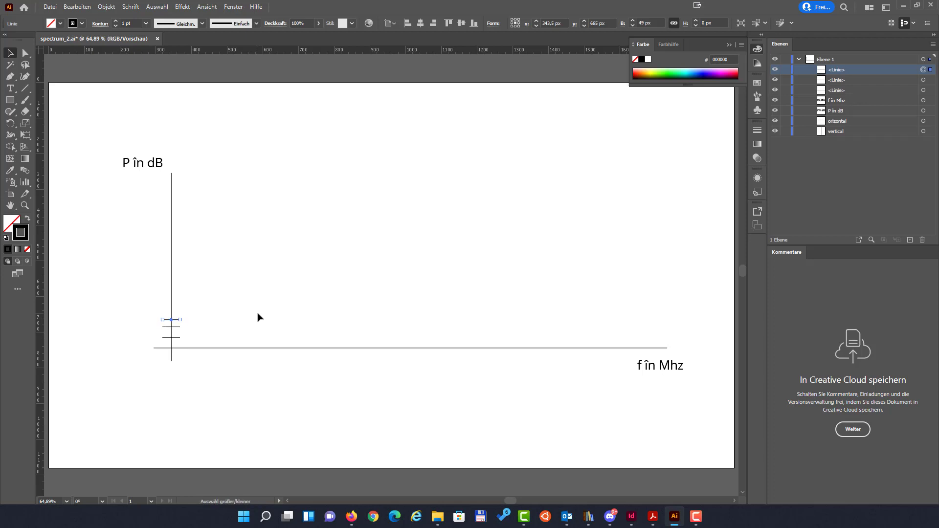
Select the three tick marks on the vertical axis and duplicate them in place.
{"action": "left_click_drag", "start_coordinate": [197, 305], "coordinate": [179, 345]}
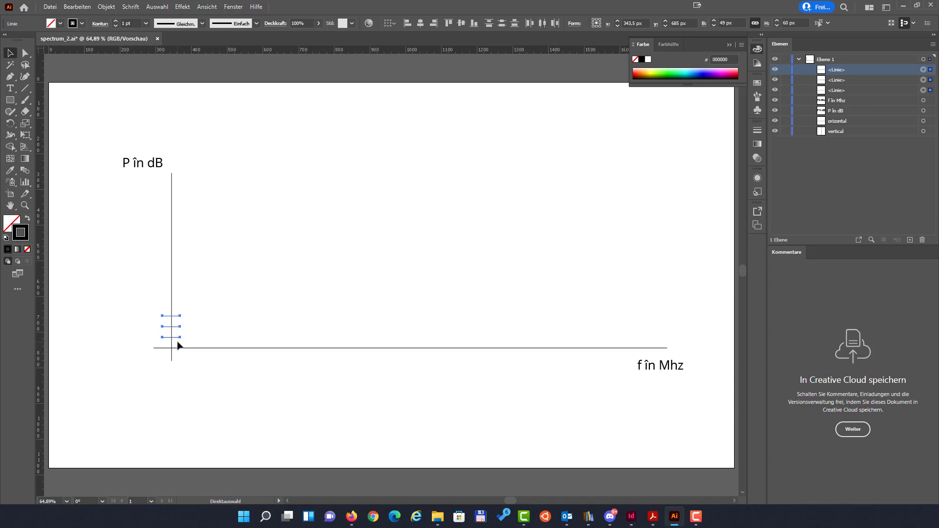
{"action": "key", "text": "ctrl+c"}
{"action": "key", "text": "ctrl+f"}
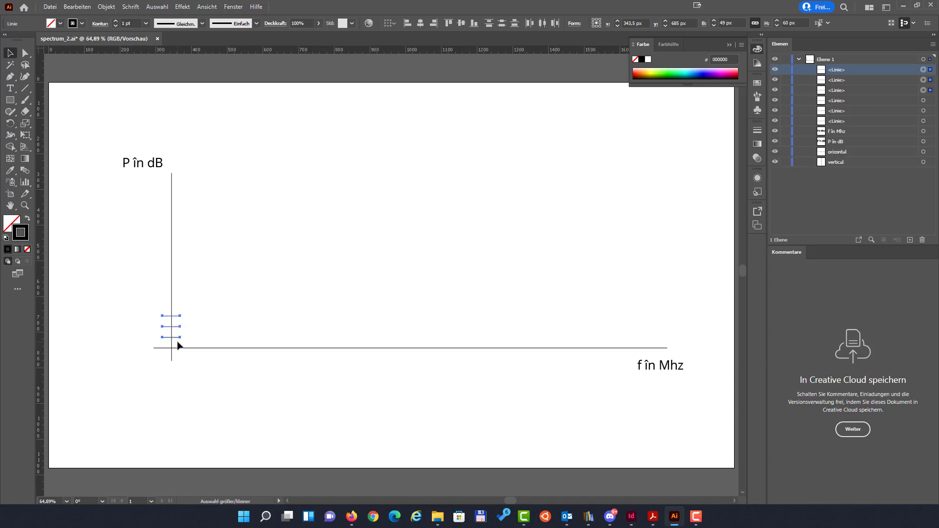